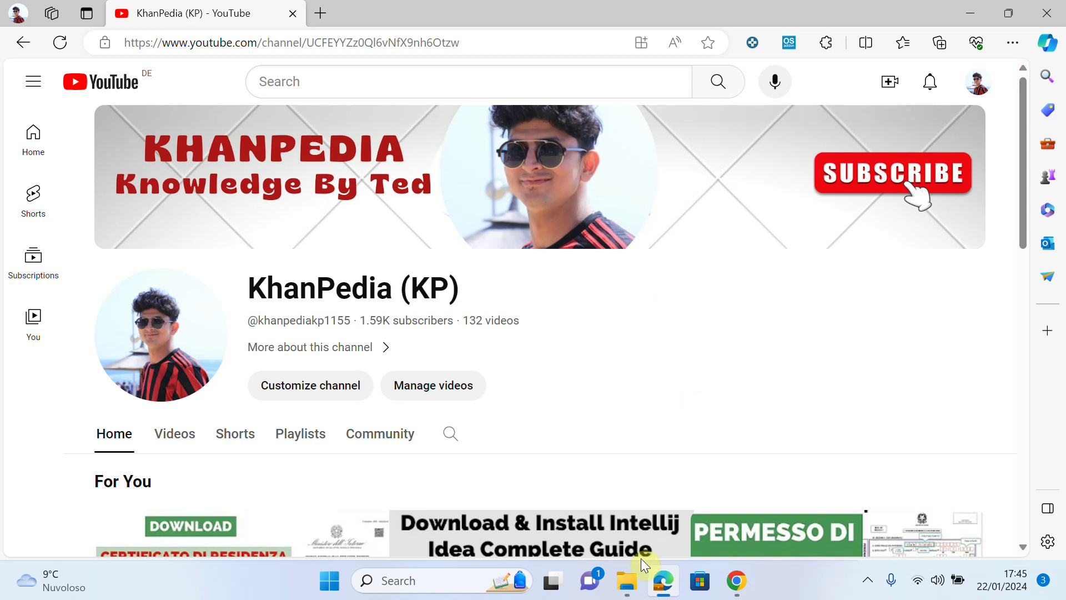
# Step: Launch File Explorer and open the empty Test folder on drive D:
pyautogui.click(628, 575)
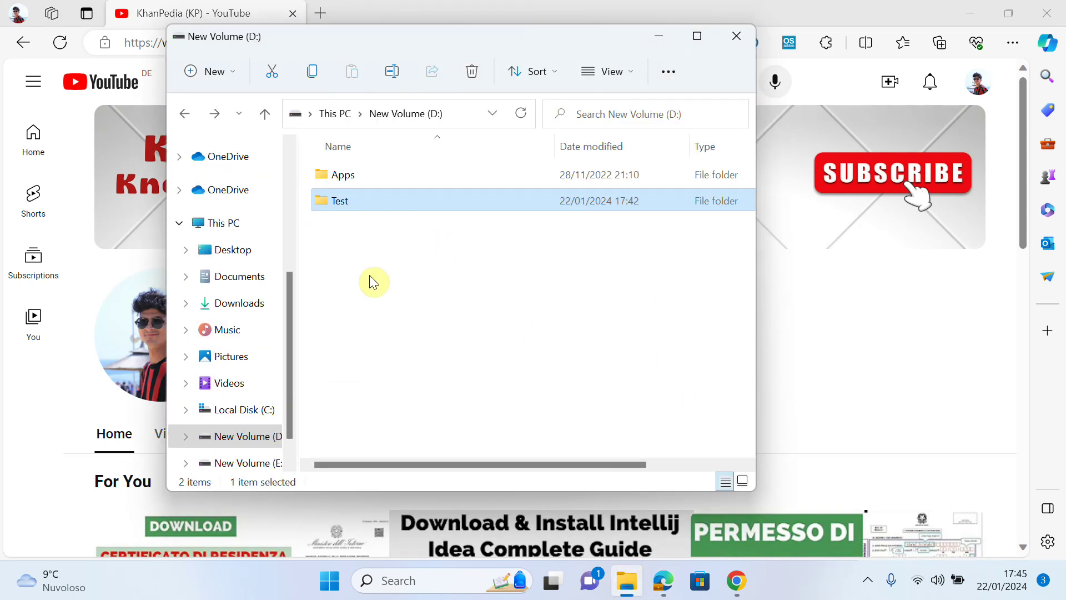
pyautogui.doubleClick(349, 208)
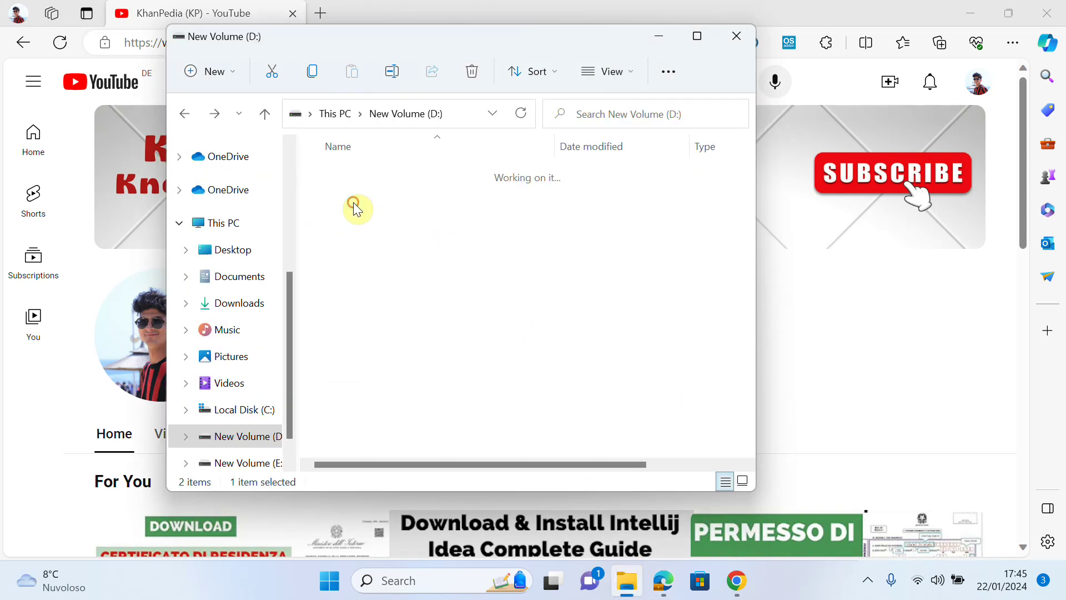
pyautogui.click(193, 117)
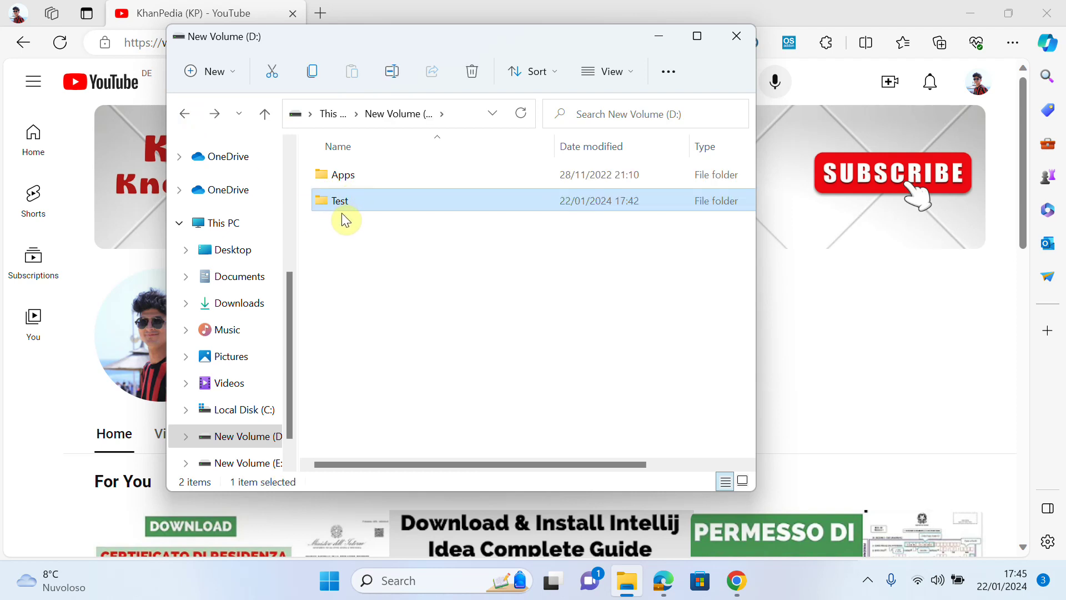
pyautogui.moveTo(340, 201)
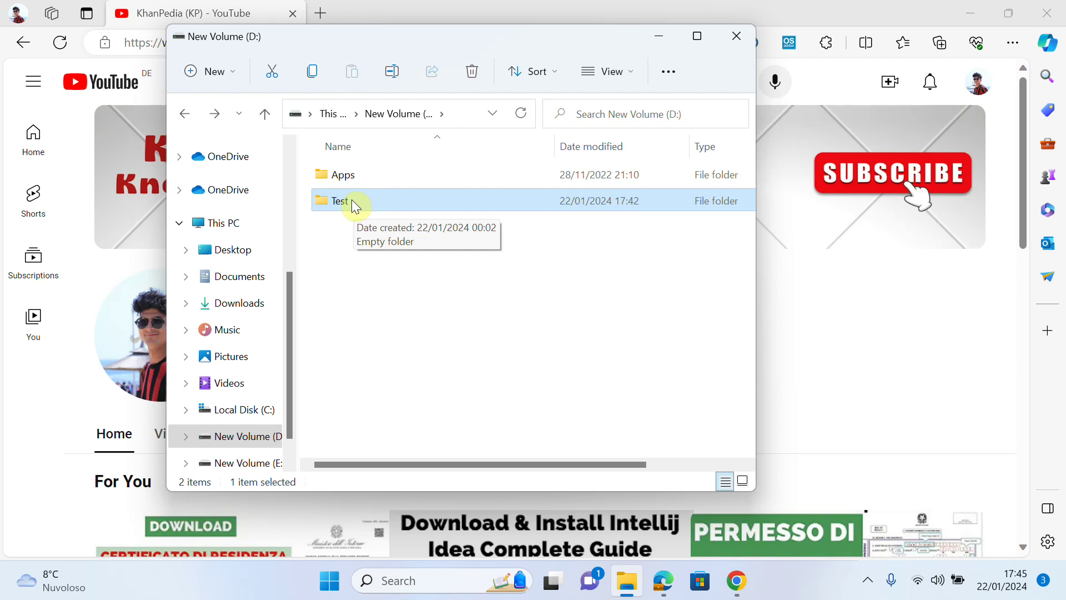
pyautogui.doubleClick(340, 206)
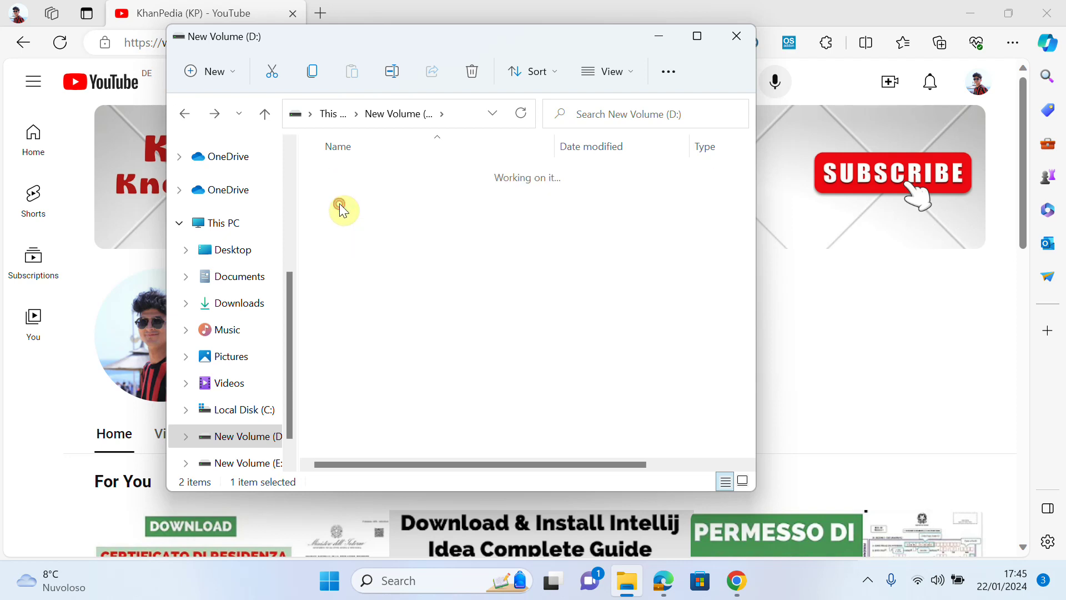
# Step: Create a new text document named 'locker' in Test and open it in Notepad
pyautogui.rightClick(424, 189)
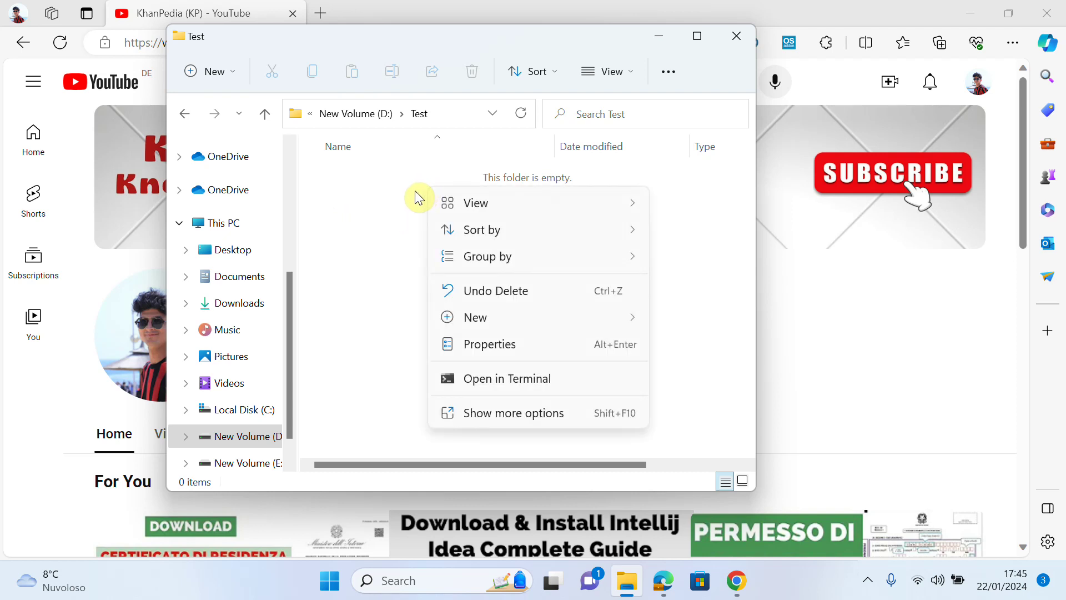
pyautogui.click(478, 412)
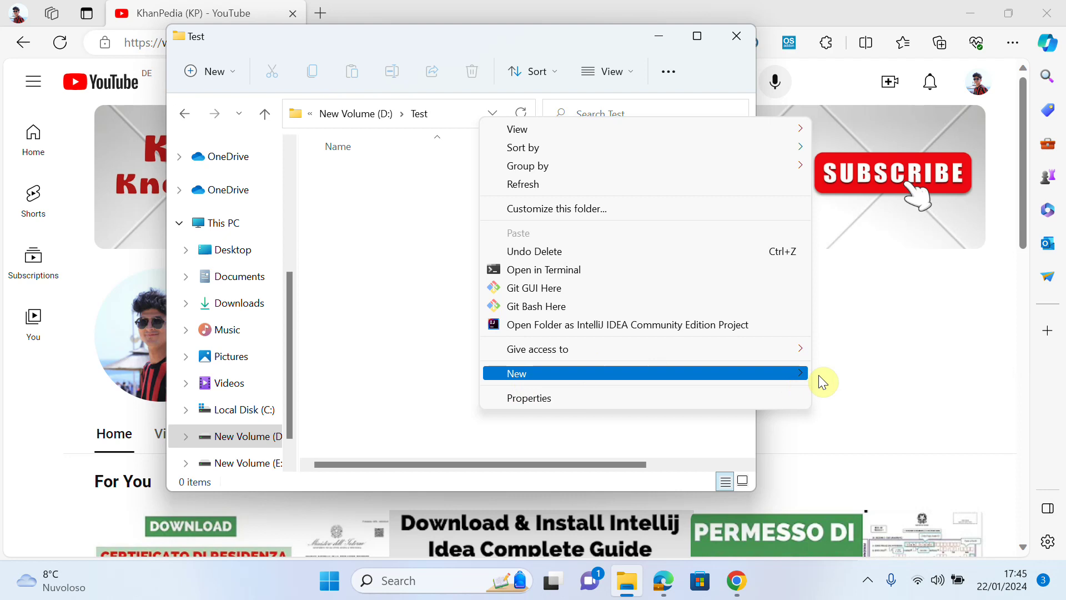
pyautogui.moveTo(646, 373)
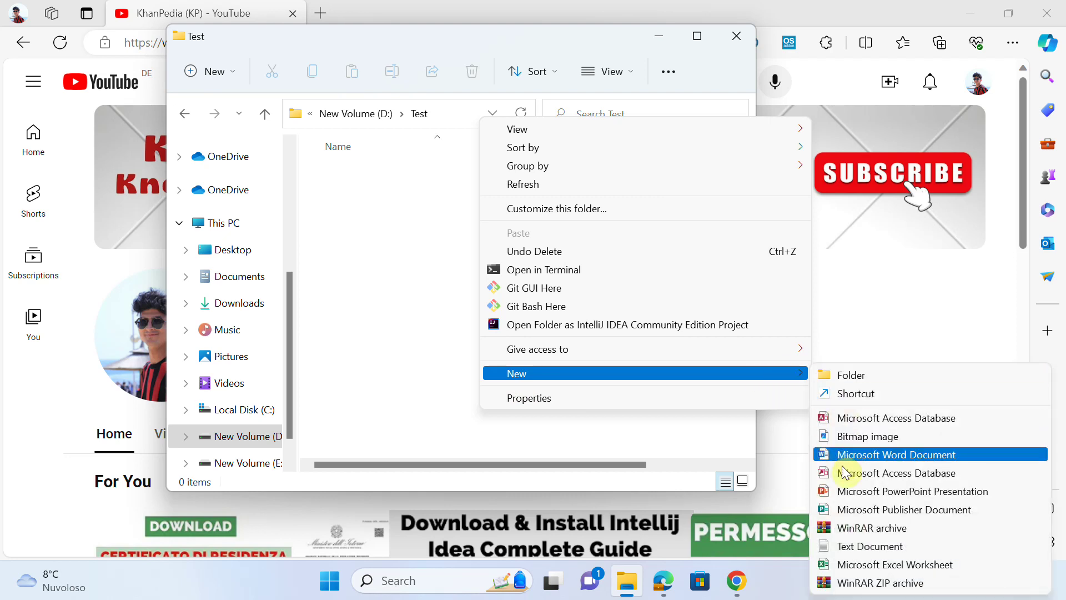
pyautogui.click(847, 547)
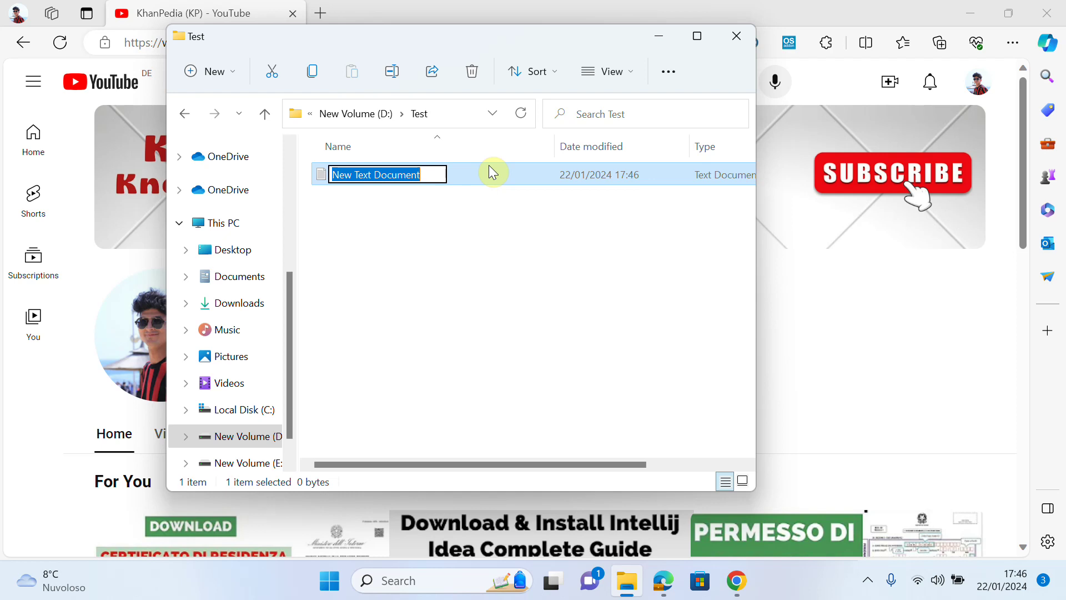
pyautogui.write('loc')
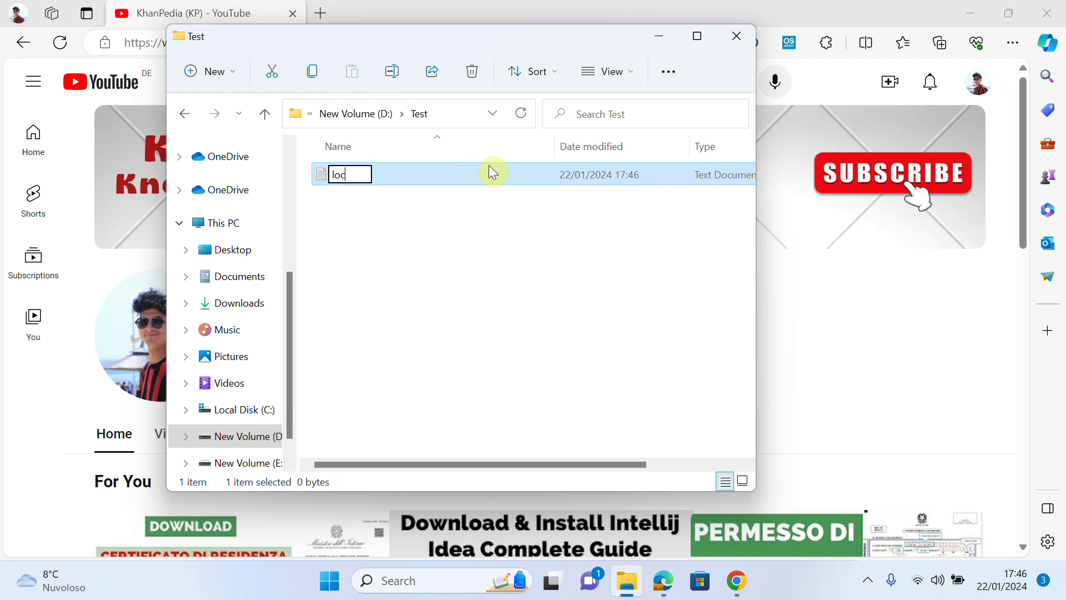
pyautogui.write('ker')
pyautogui.press('Return')
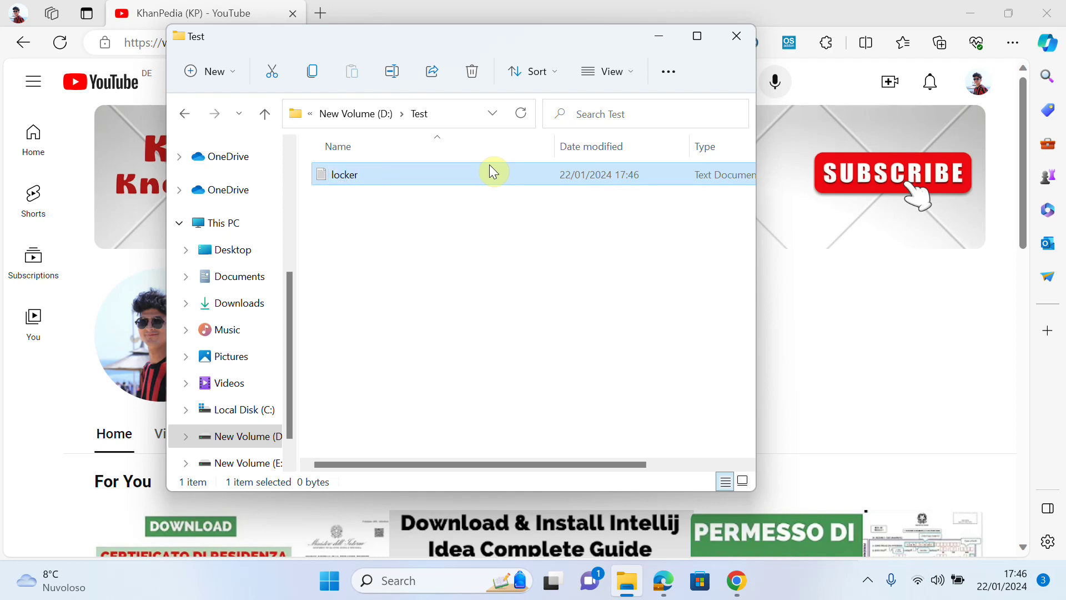
pyautogui.doubleClick(490, 166)
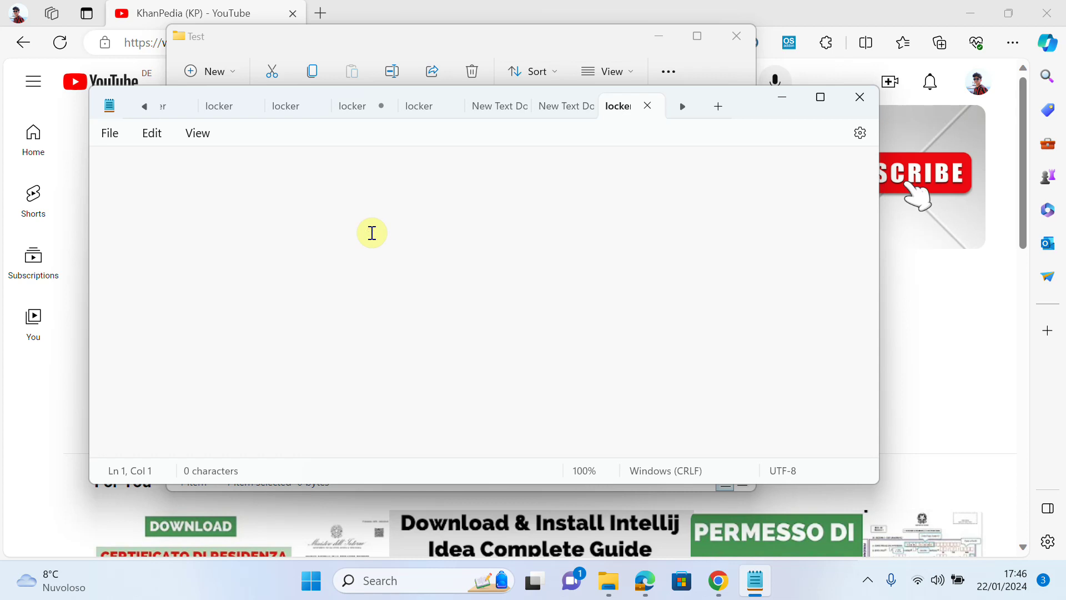
pyautogui.hotkey('ctrl', 'v')
pyautogui.scroll(2, 357, 338)
pyautogui.scroll(2, 317, 345)
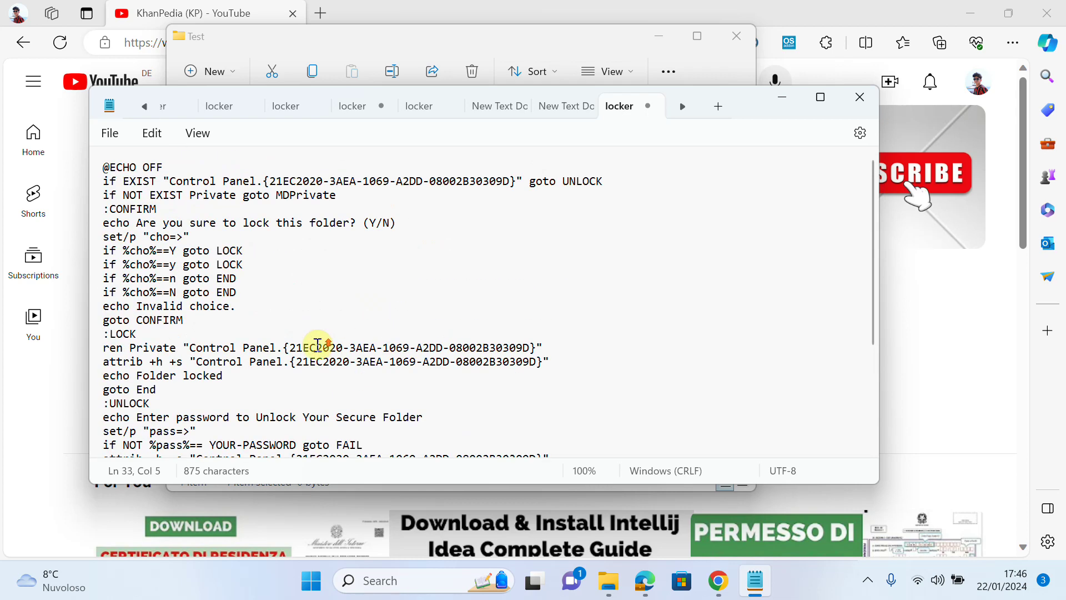
pyautogui.scroll(-3, 168, 217)
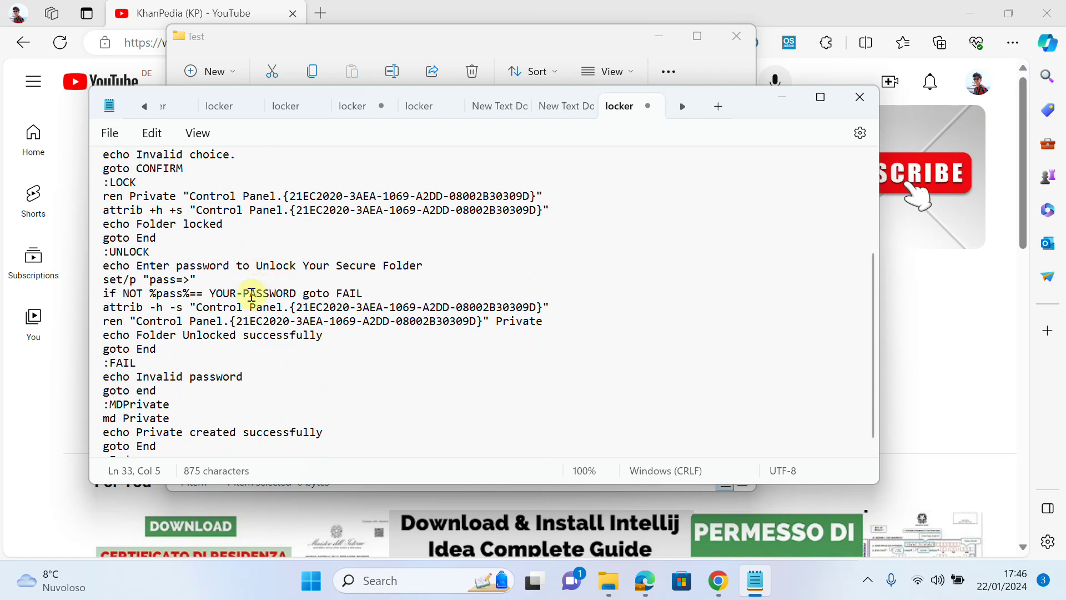
pyautogui.moveTo(210, 293); pyautogui.dragTo(297, 307)
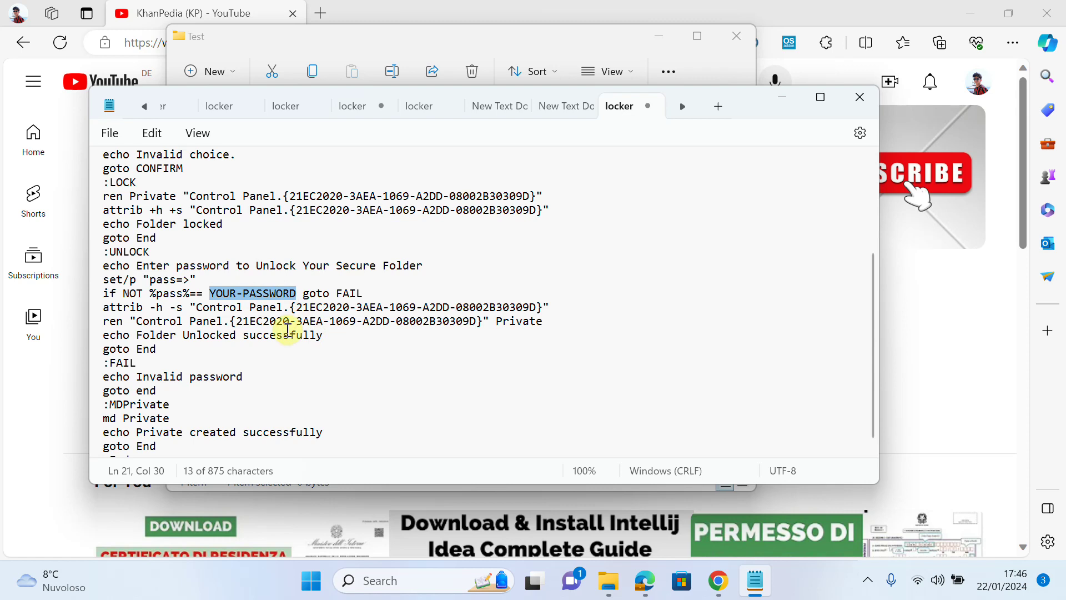
pyautogui.press('BackSpace')
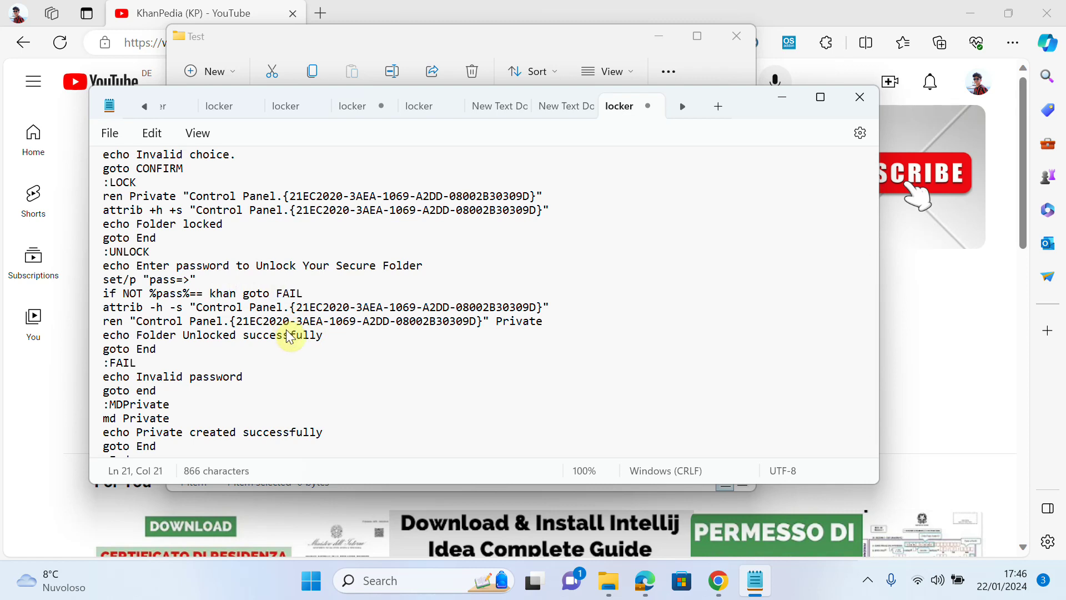
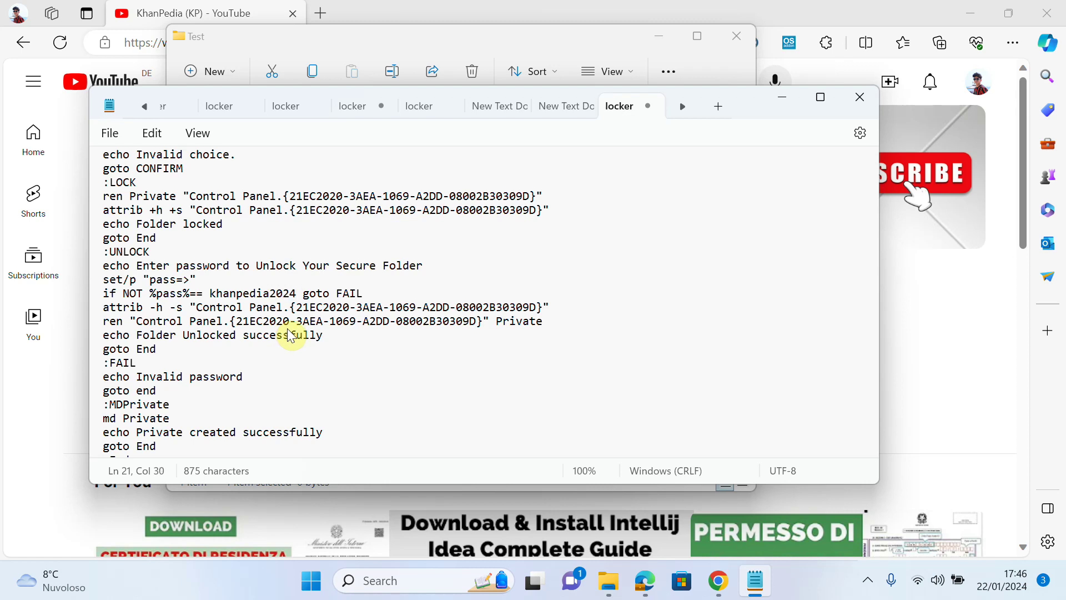
pyautogui.hotkey('ctrl', 's')
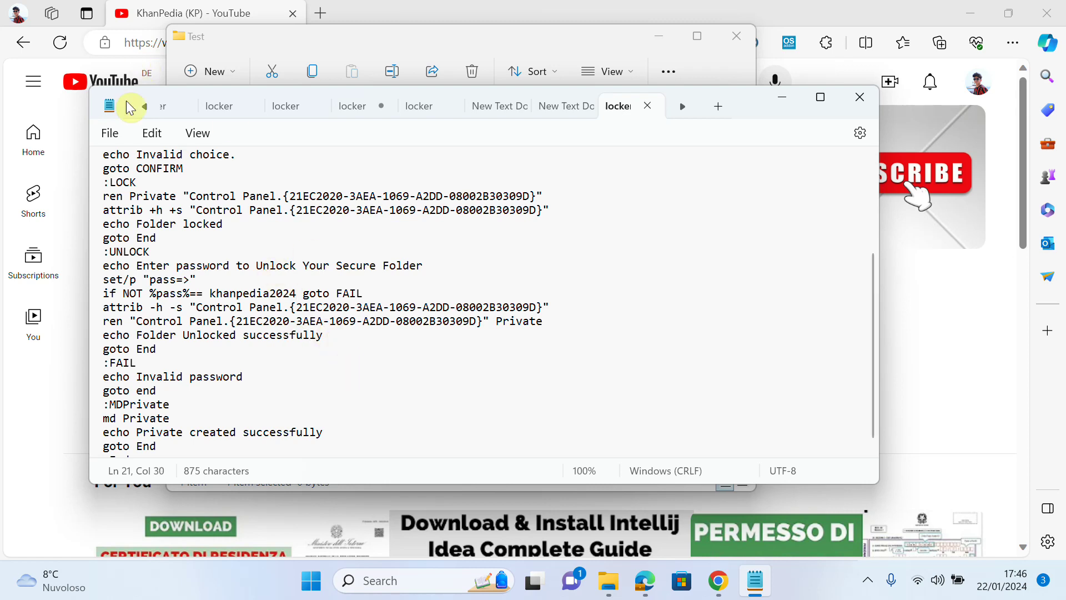
# Step: Save the script as locker.bat with the save type set to All files
pyautogui.click(109, 133)
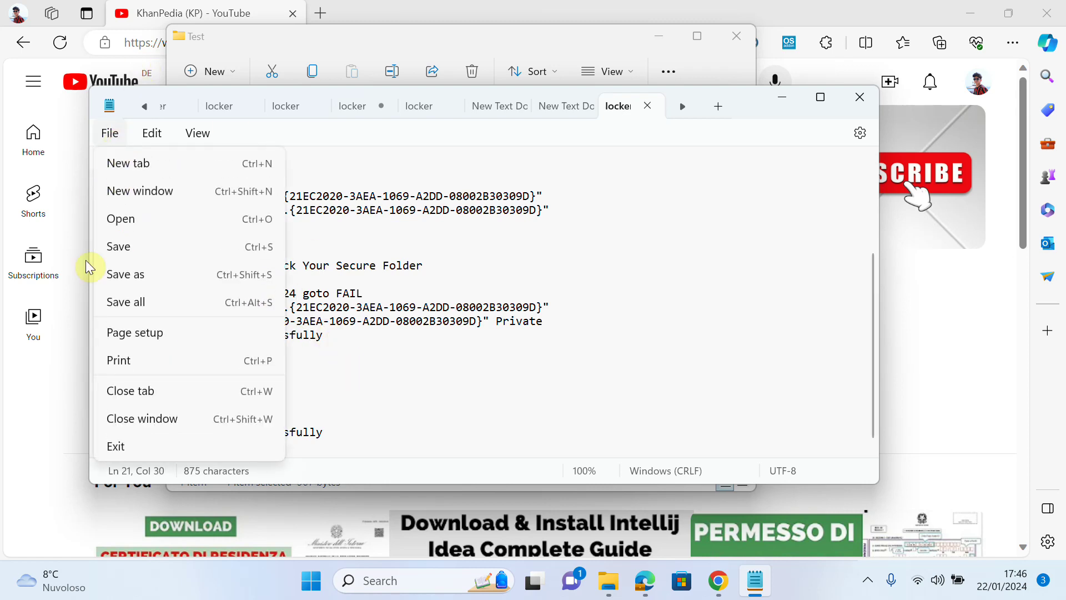
pyautogui.click(126, 275)
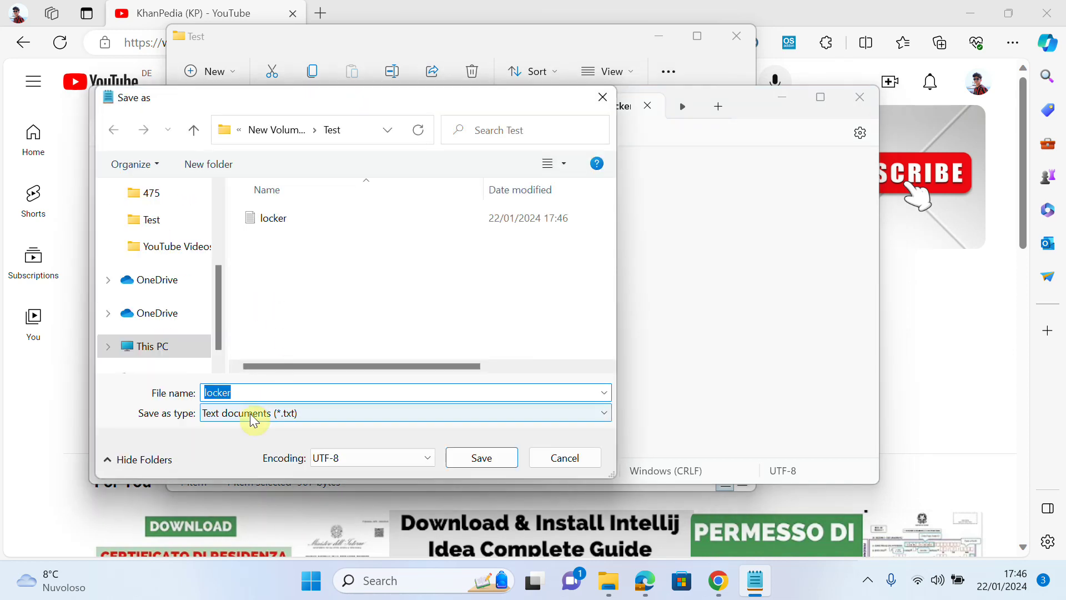
pyautogui.click(254, 413)
pyautogui.click(231, 443)
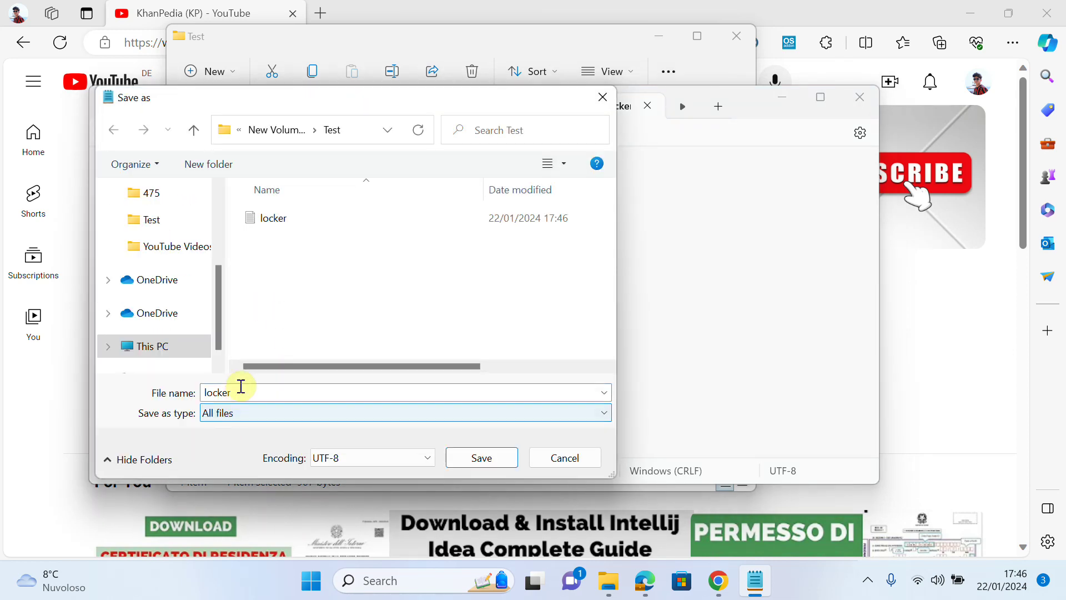
pyautogui.doubleClick(243, 388)
pyautogui.click(253, 393)
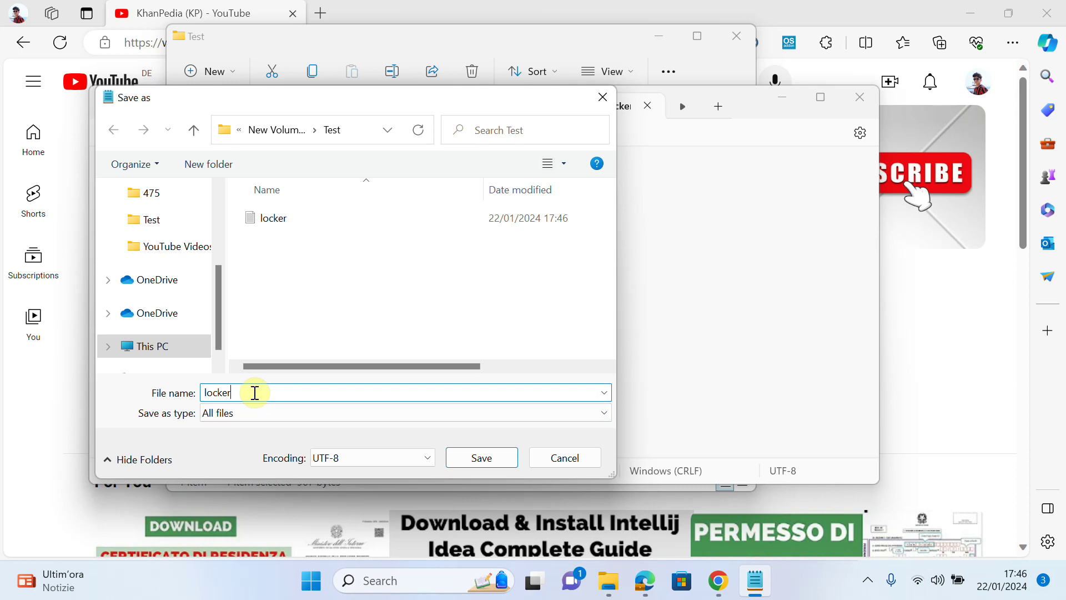
pyautogui.write('.bat')
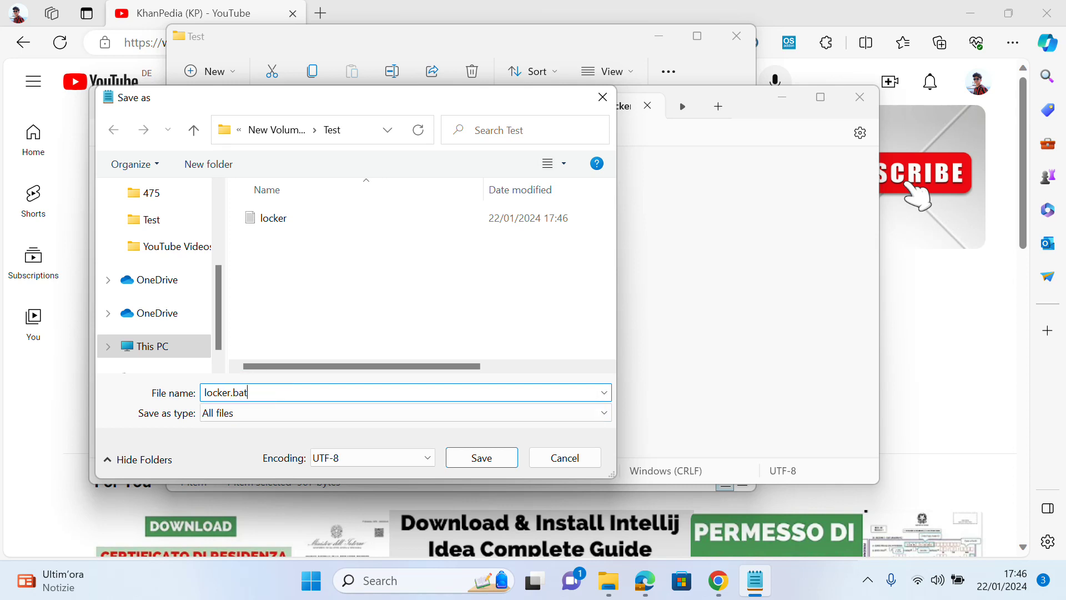
pyautogui.click(484, 460)
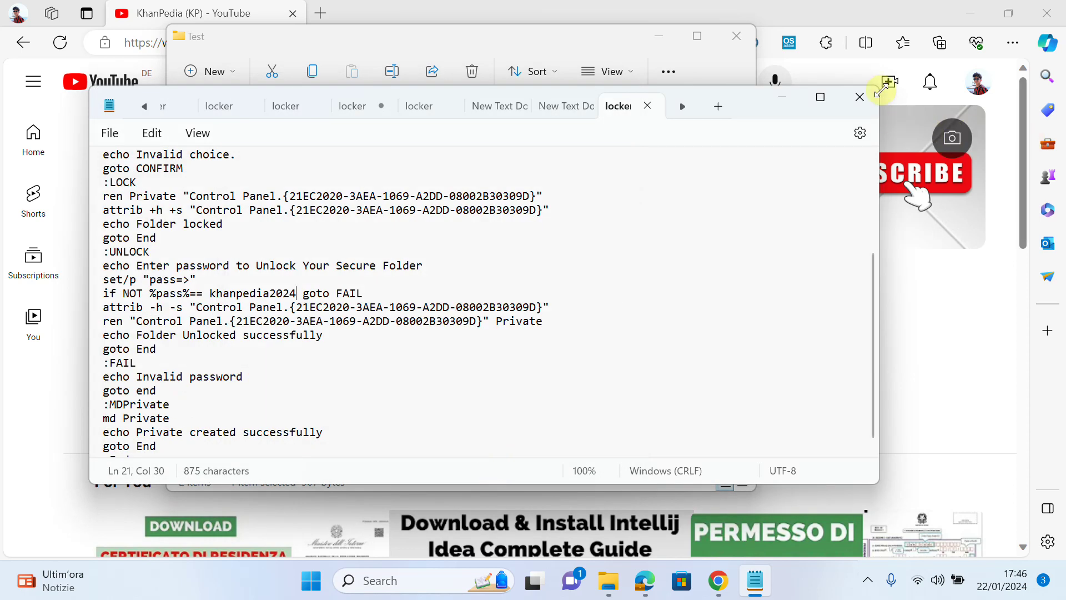
# Step: Close Notepad, delete the leftover locker text document, and select locker.bat
pyautogui.click(859, 96)
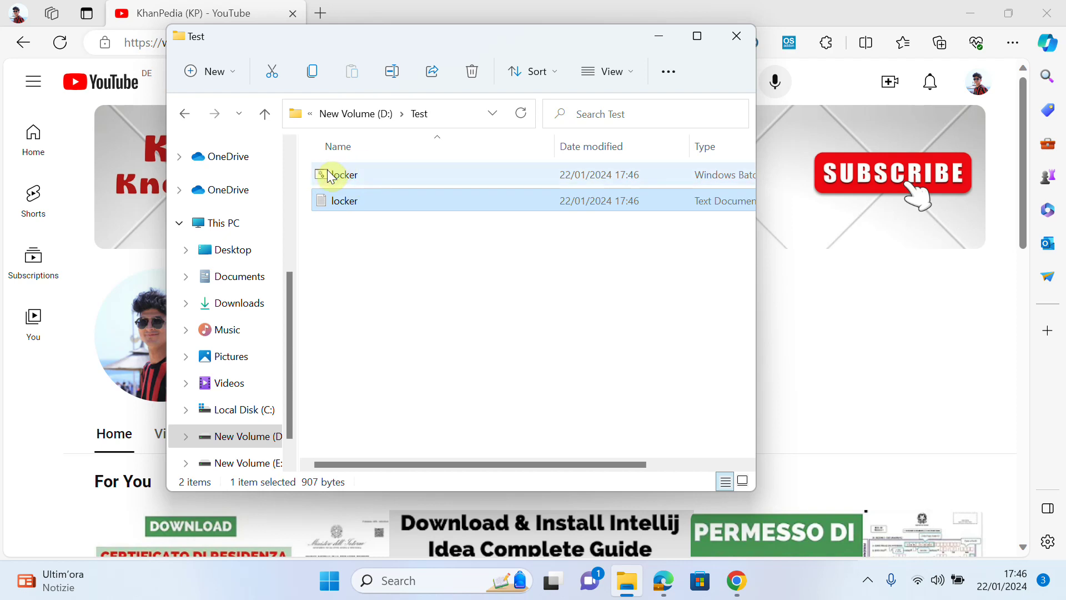
pyautogui.doubleClick(352, 201)
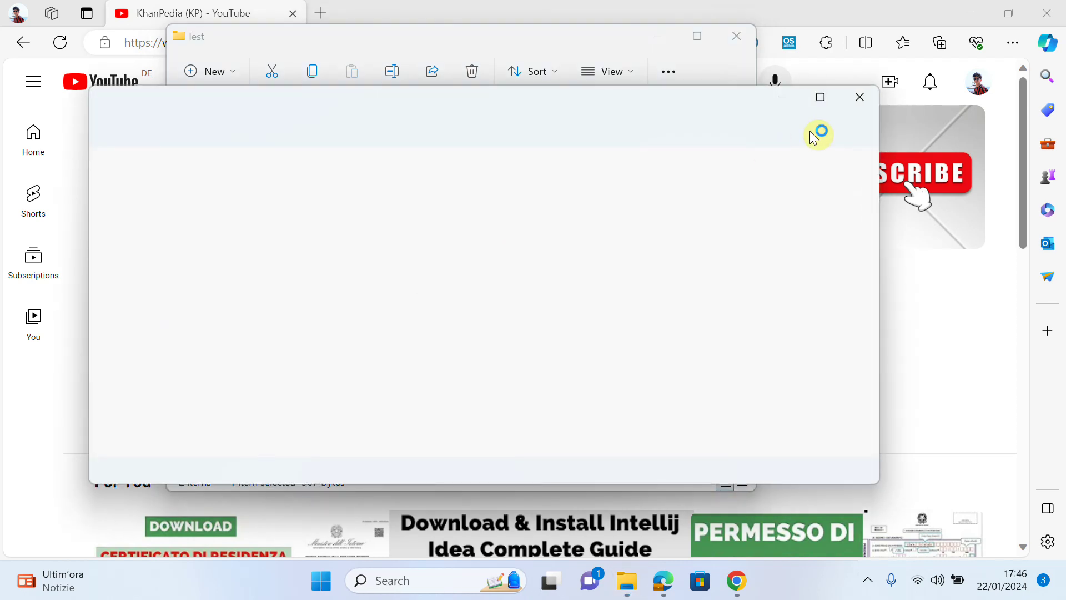
pyautogui.click(857, 98)
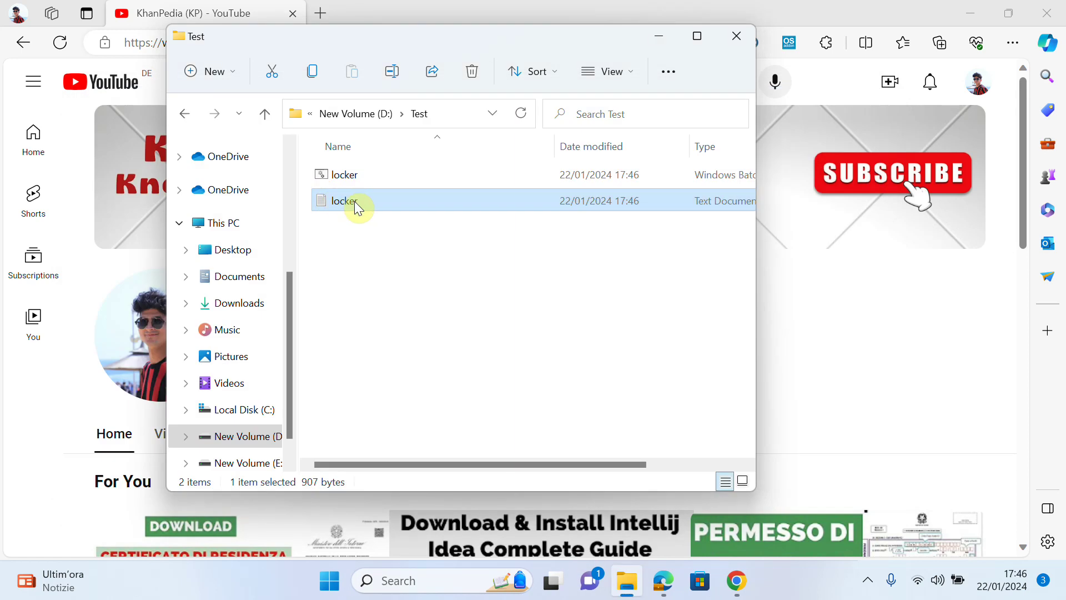
pyautogui.press('Delete')
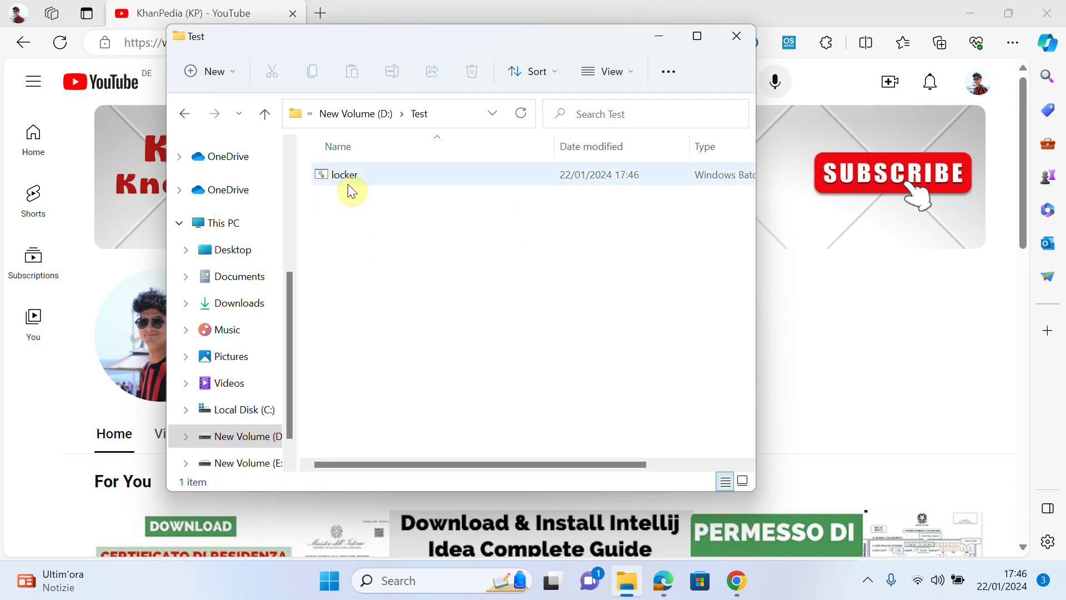
pyautogui.doubleClick(332, 174)
pyautogui.rightClick(381, 226)
pyautogui.click(353, 173)
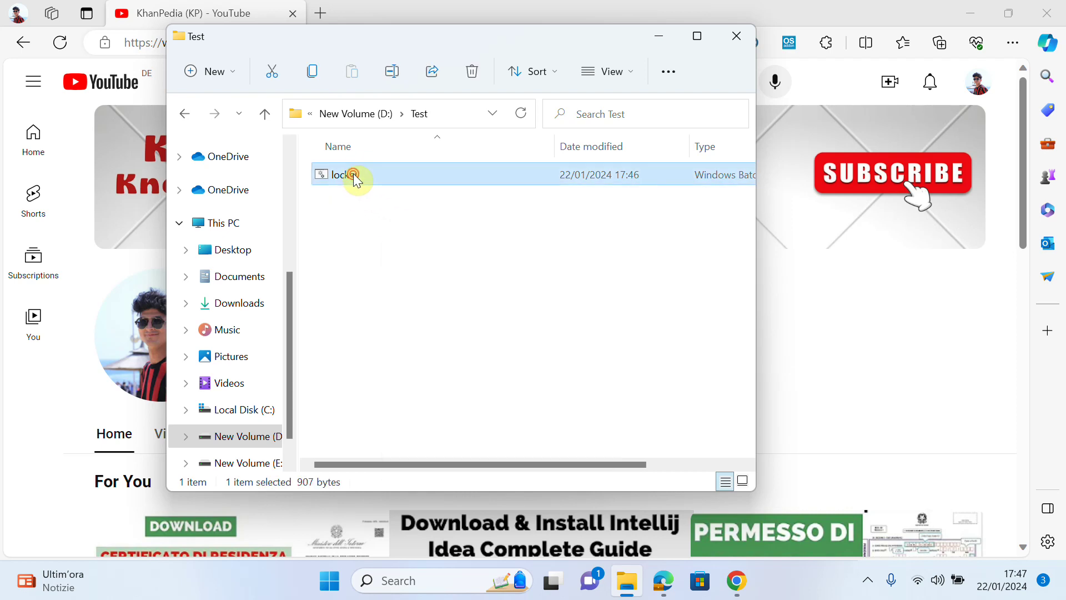
# Step: Run locker.bat to create the Private folder, then open Private
pyautogui.doubleClick(353, 180)
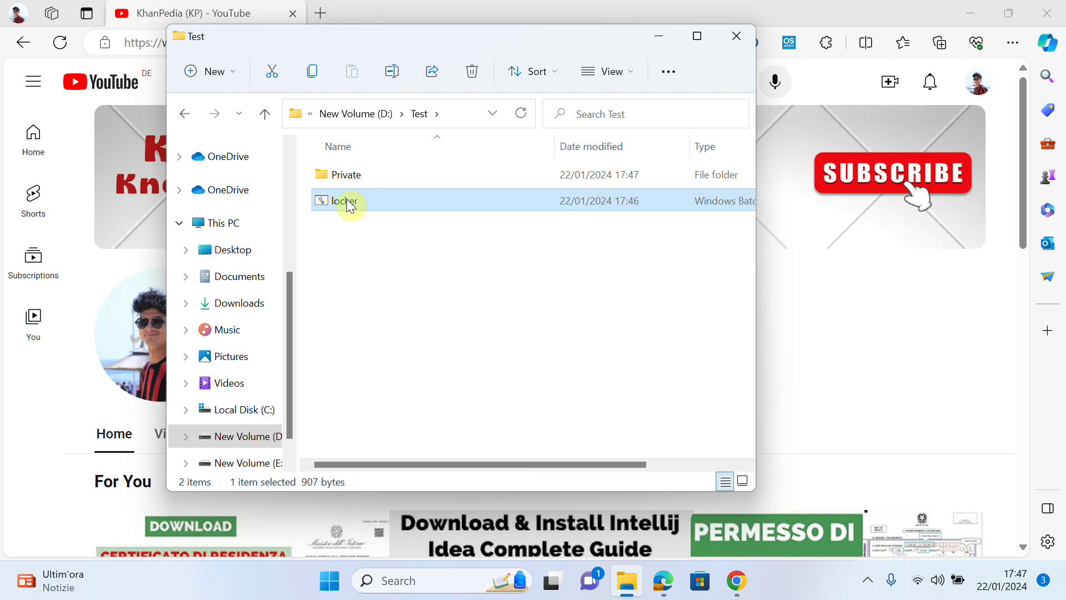
pyautogui.doubleClick(354, 176)
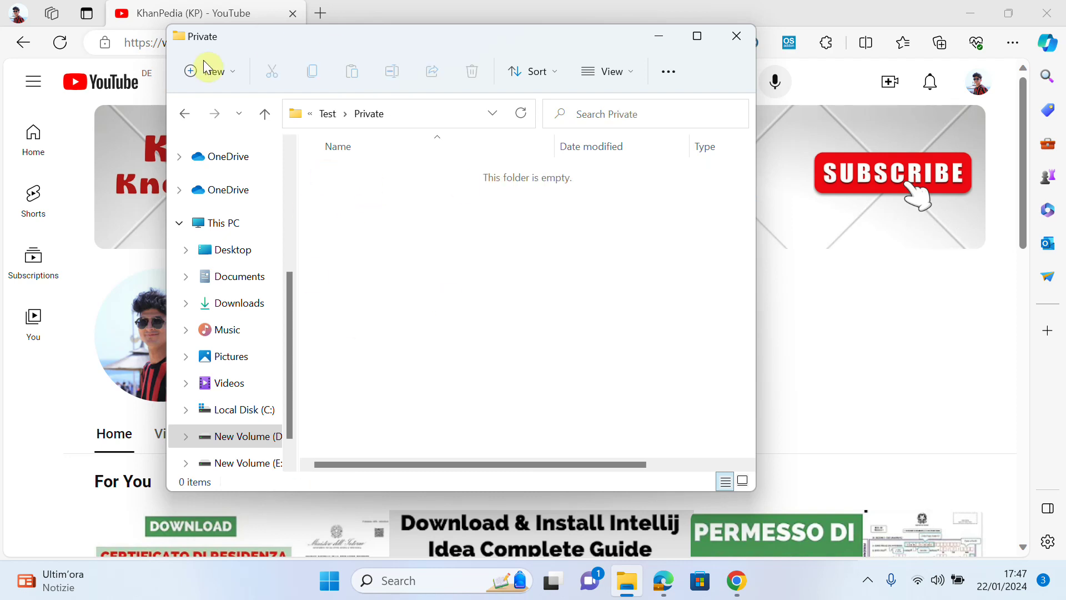
pyautogui.click(184, 113)
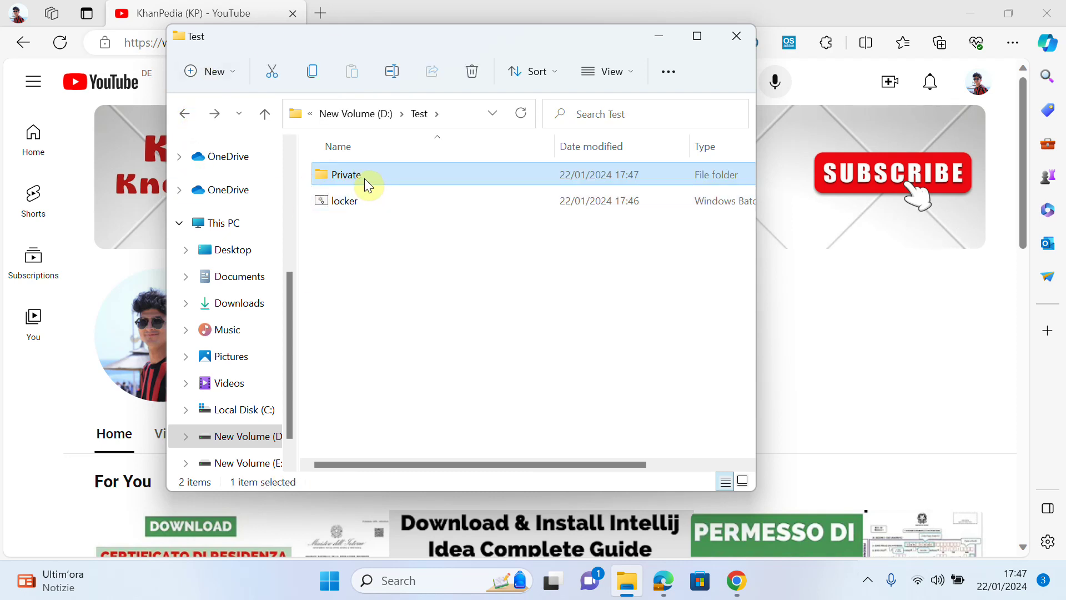
pyautogui.doubleClick(351, 177)
# Step: Copy the four cover-letter PDFs from the desktop into Private
pyautogui.click(979, 16)
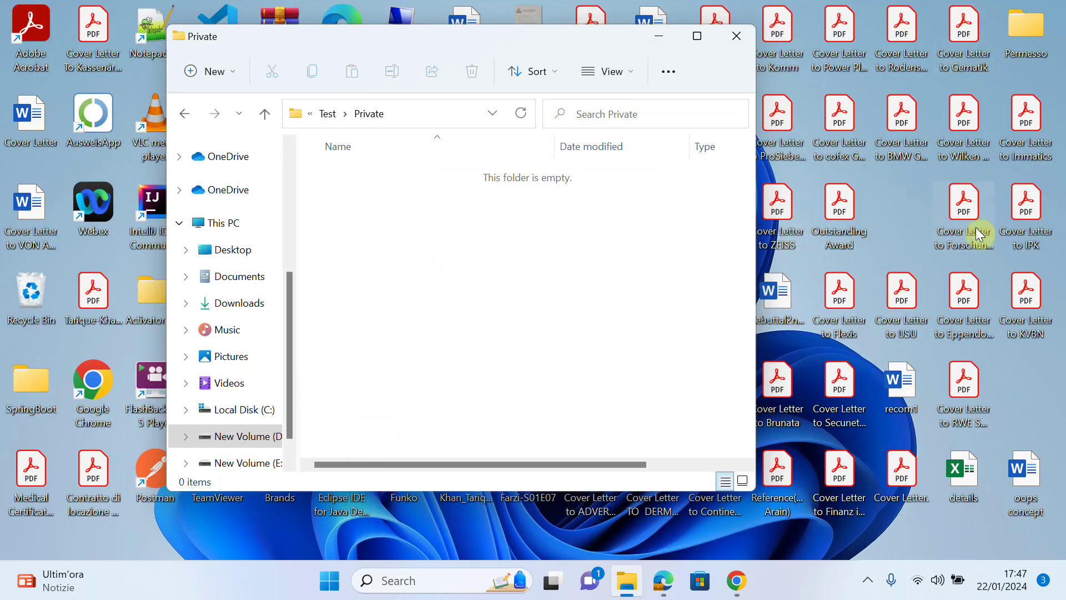
pyautogui.doubleClick(961, 179)
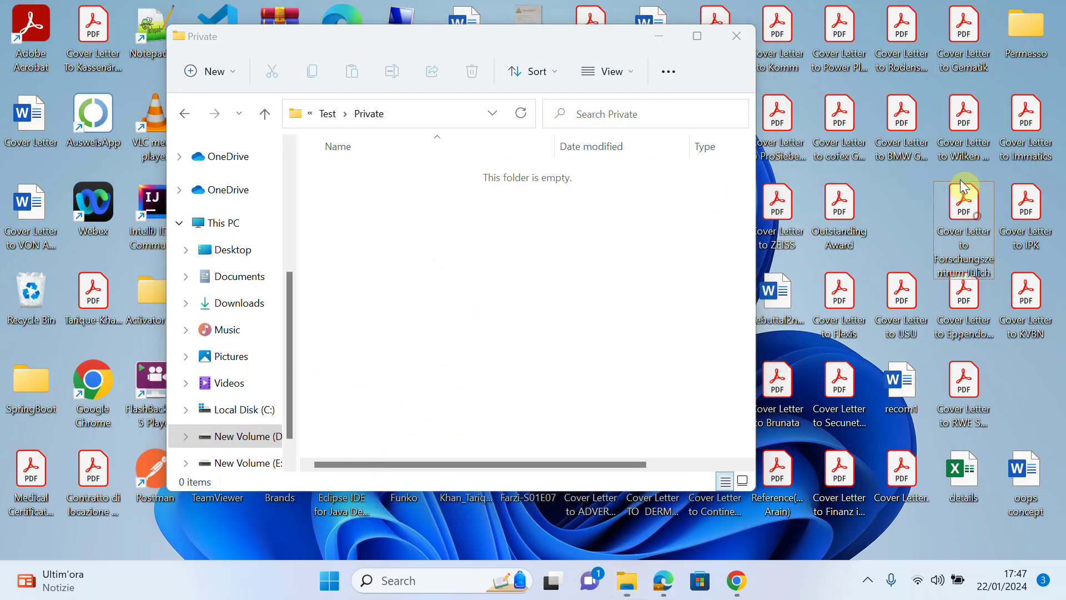
pyautogui.click(840, 149)
pyautogui.hotkey('ctrl', 'c')
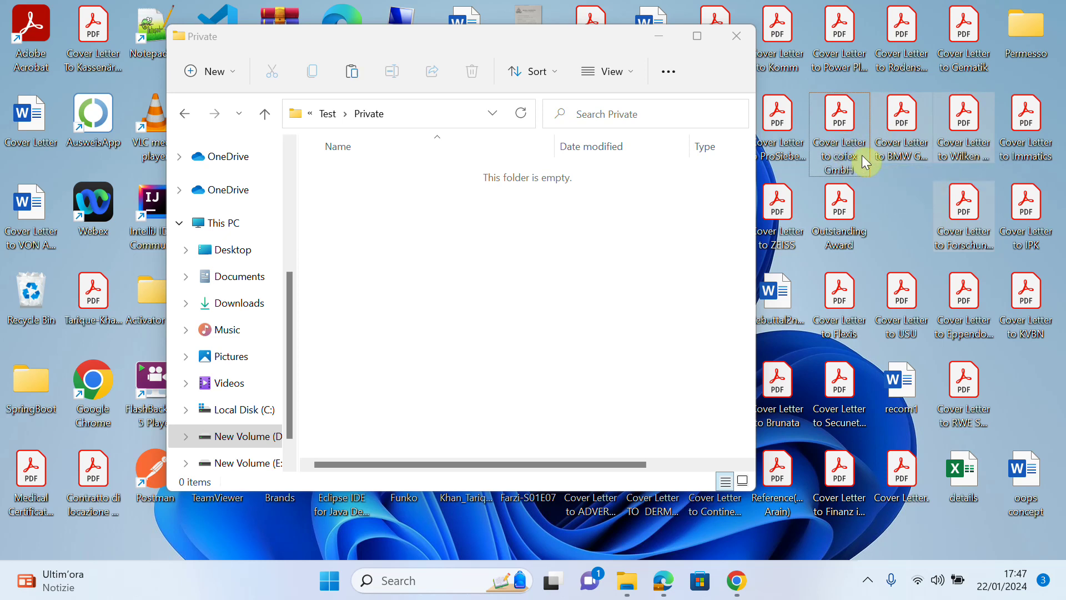
pyautogui.click(444, 293)
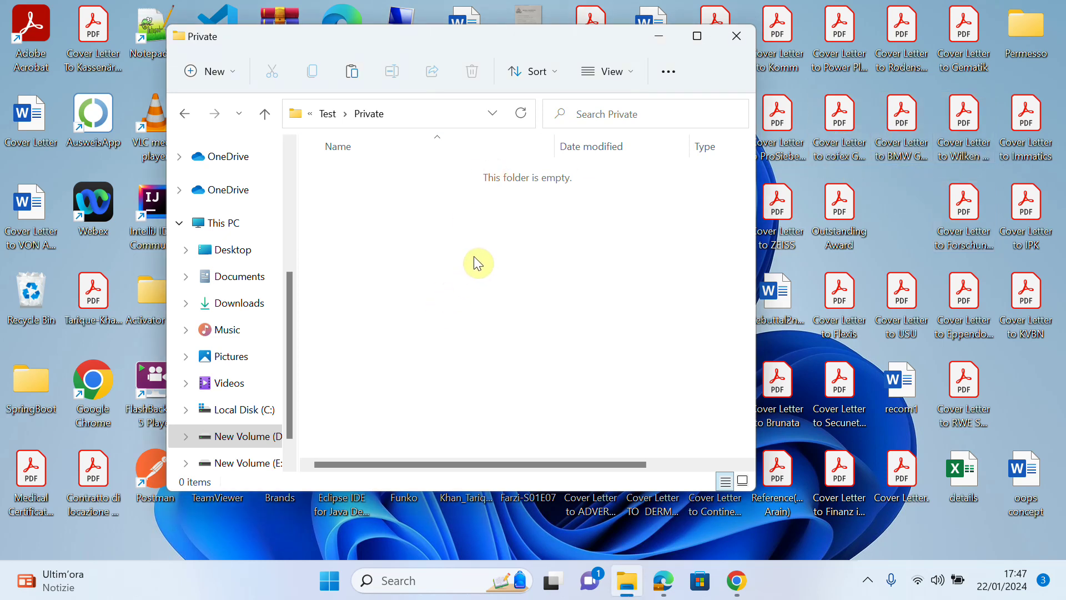
pyautogui.hotkey('ctrl', 'v')
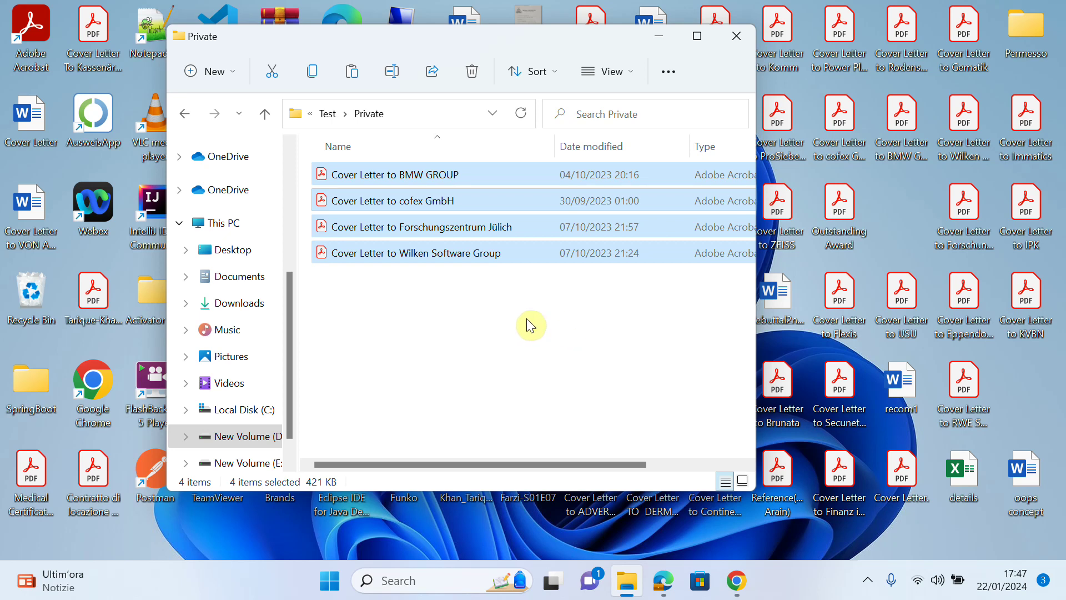
pyautogui.click(180, 116)
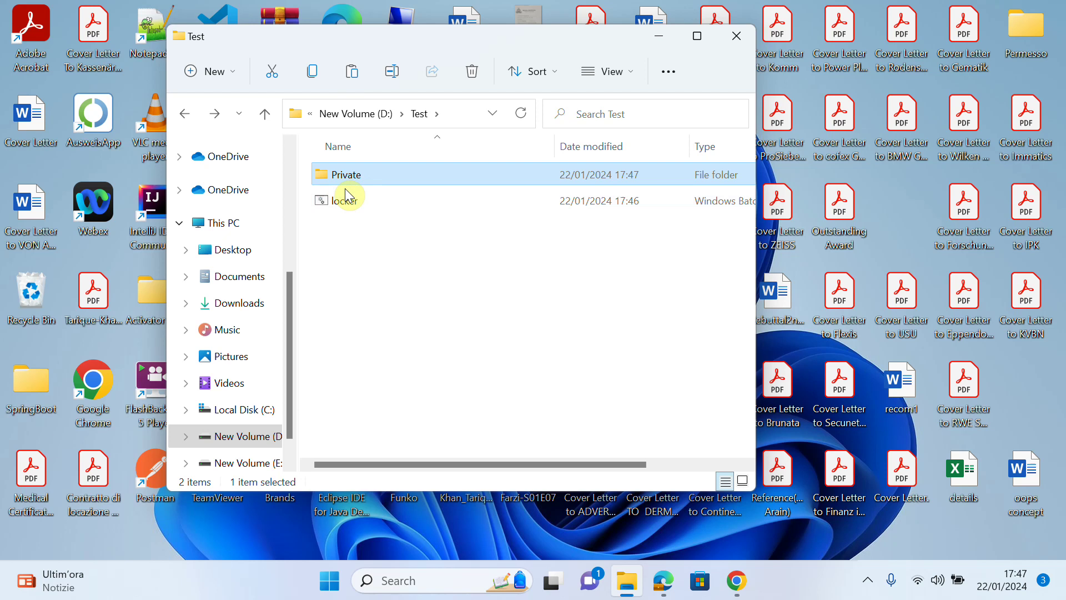
# Step: Check Private's four PDFs, then run locker.bat and confirm with y to lock it
pyautogui.doubleClick(365, 175)
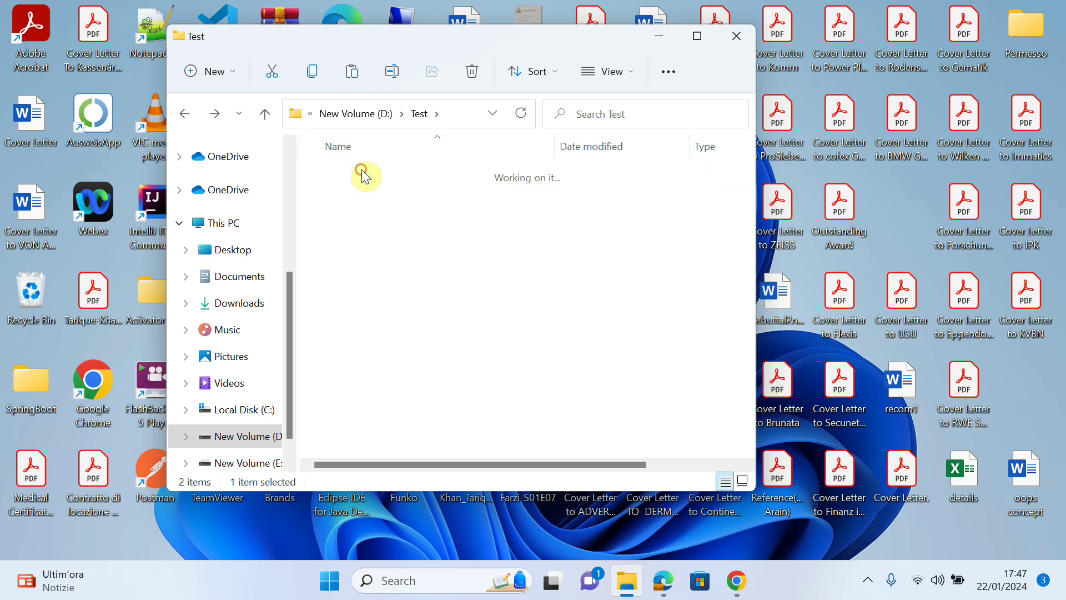
pyautogui.click(185, 114)
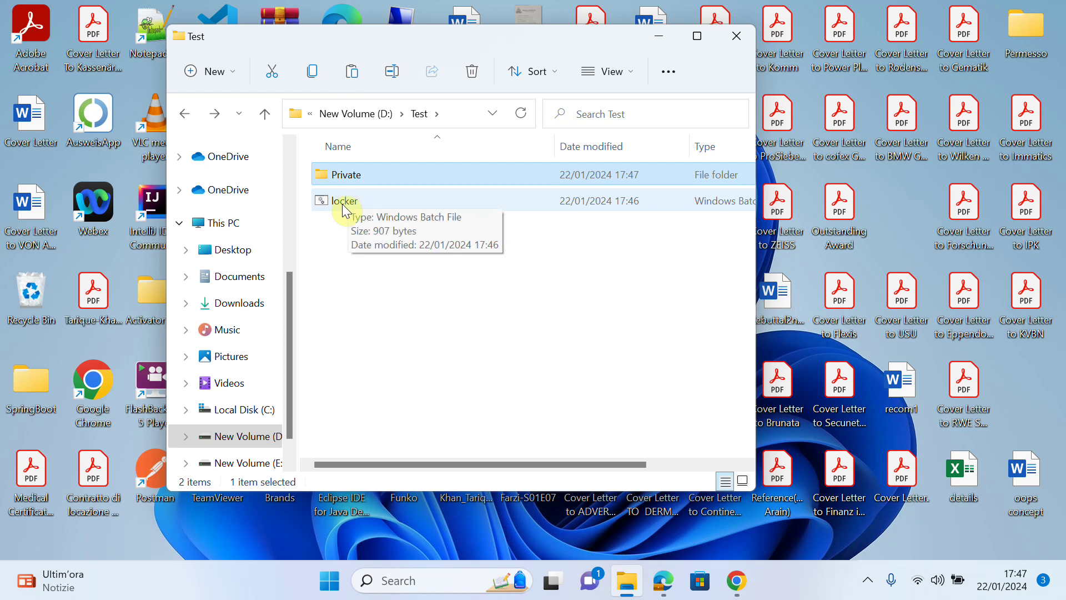
pyautogui.doubleClick(337, 203)
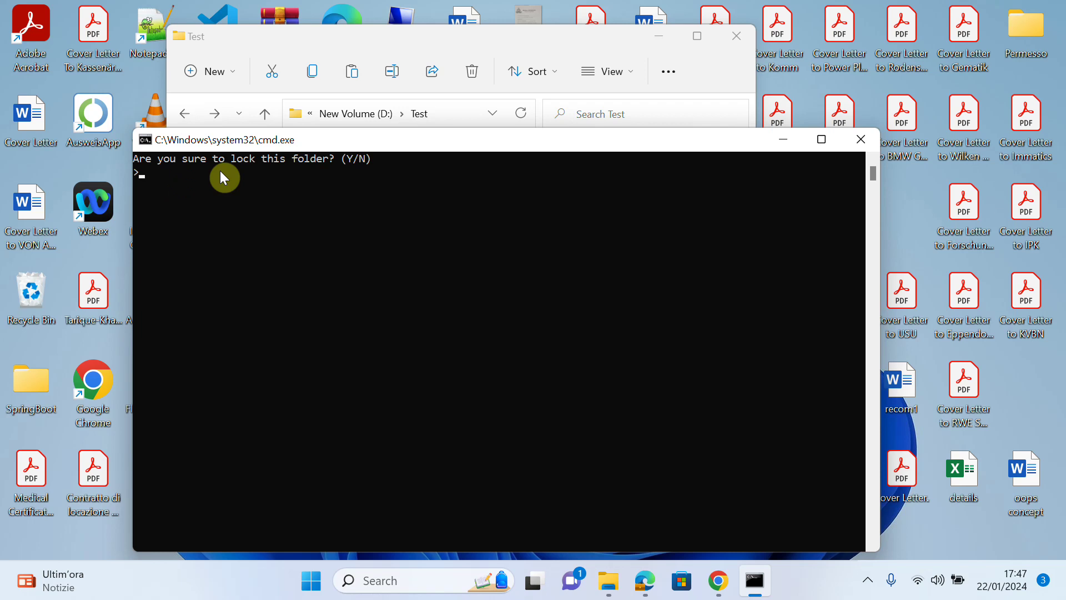
pyautogui.write('y')
pyautogui.press('Return')
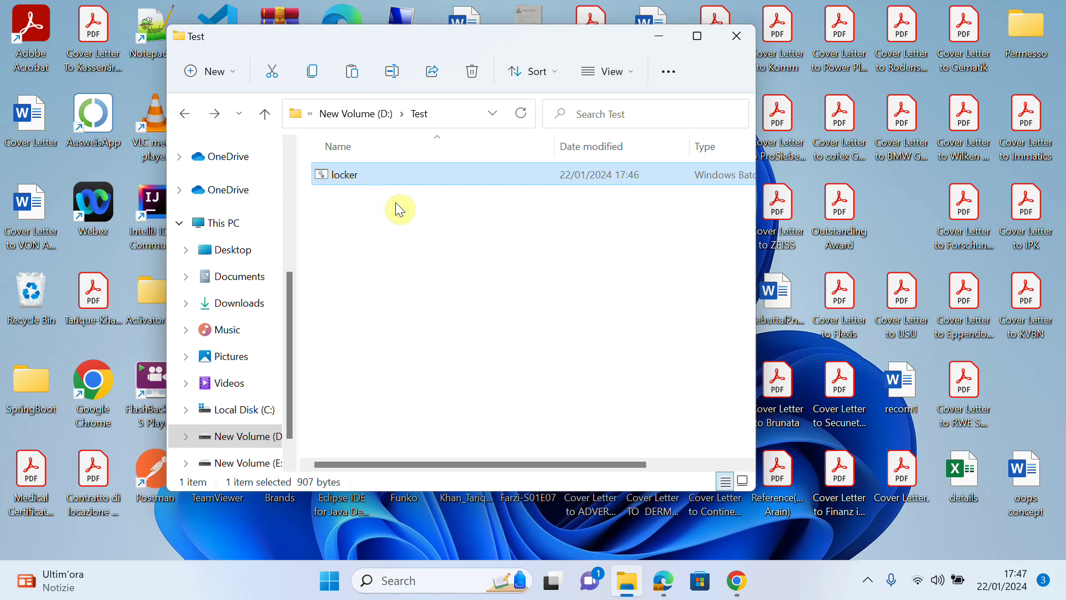
# Step: Unlock Private with the password, verify its four PDFs, and return to YouTube
pyautogui.doubleClick(354, 176)
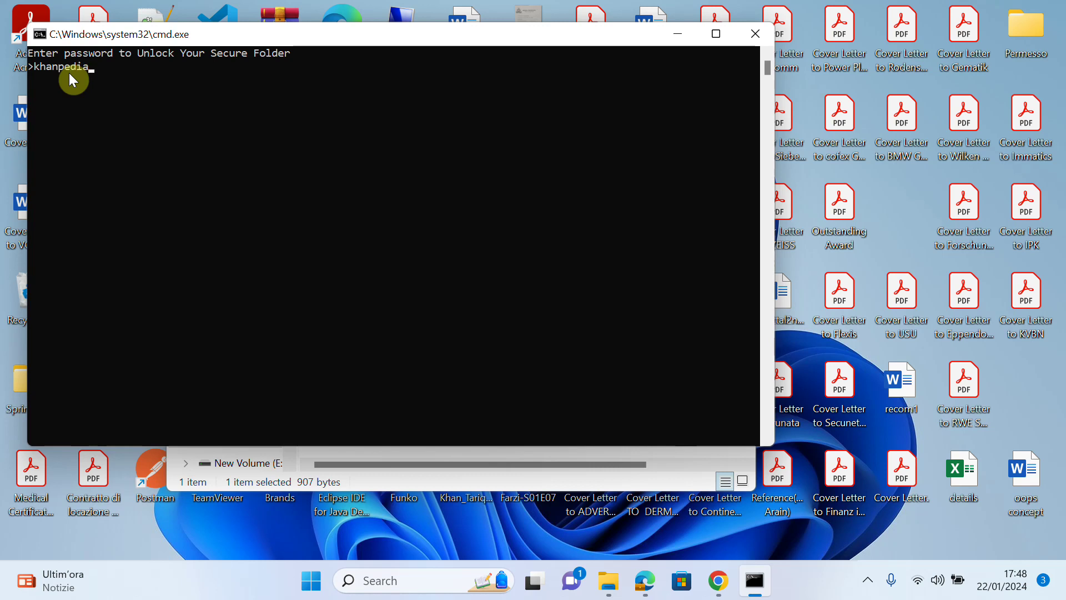
pyautogui.press('Return')
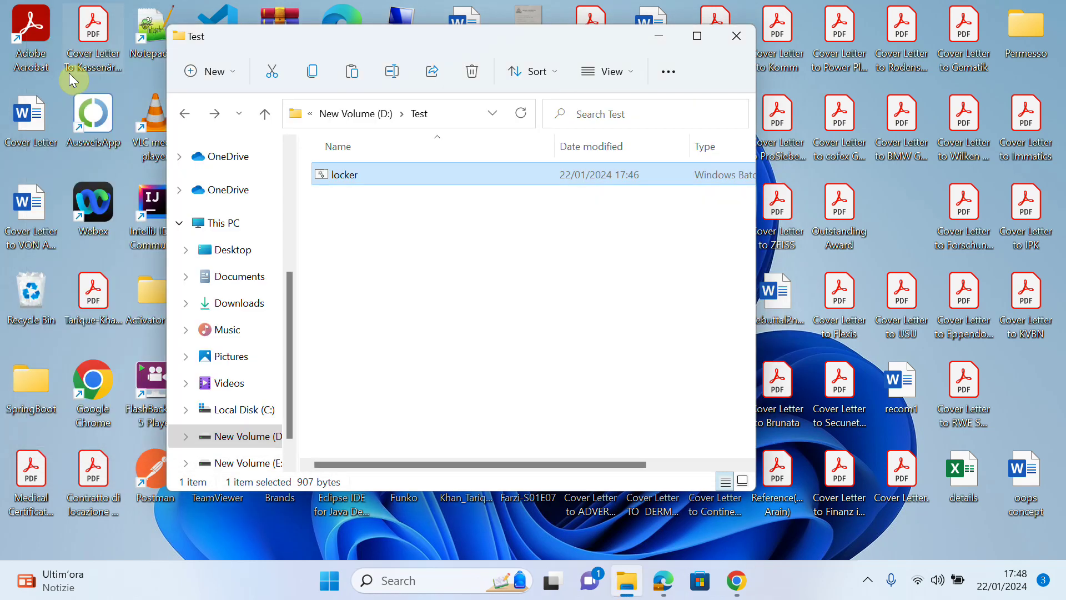
pyautogui.click(351, 185)
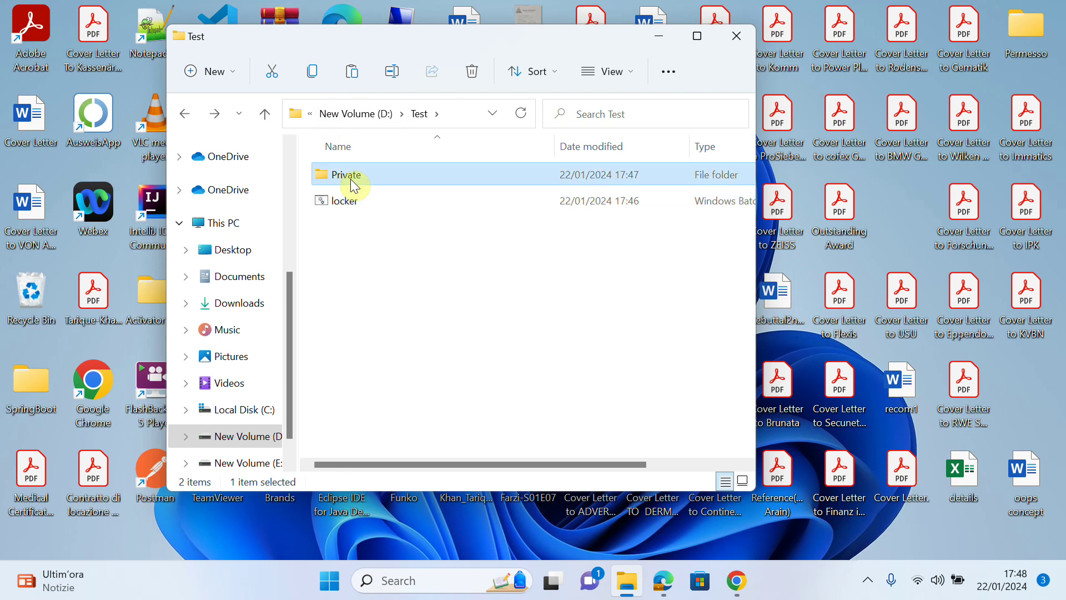
pyautogui.doubleClick(352, 185)
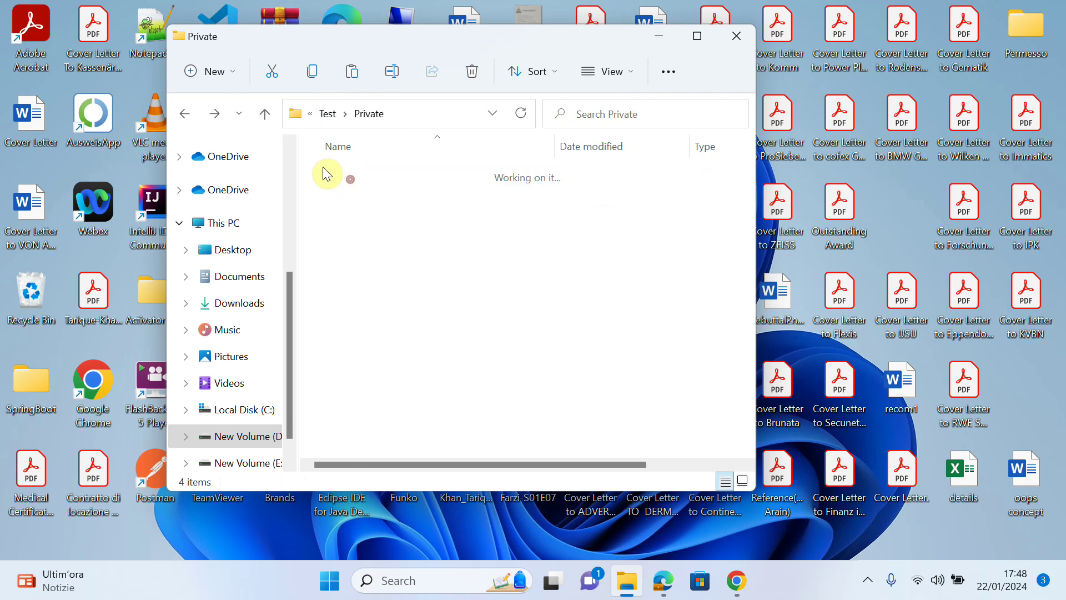
pyautogui.click(185, 115)
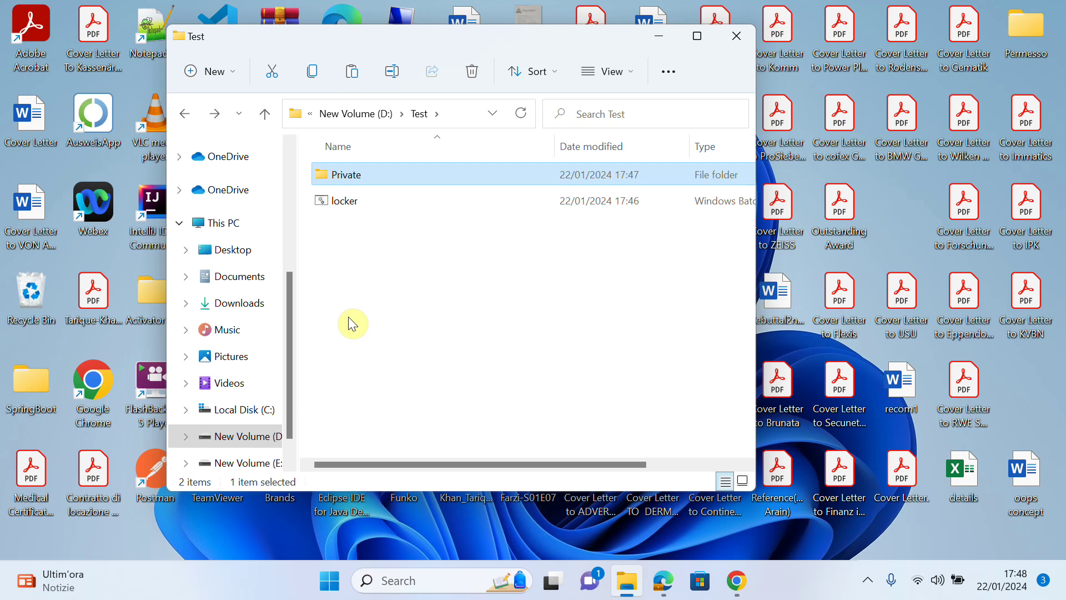
pyautogui.hotkey('alt', 'Tab')
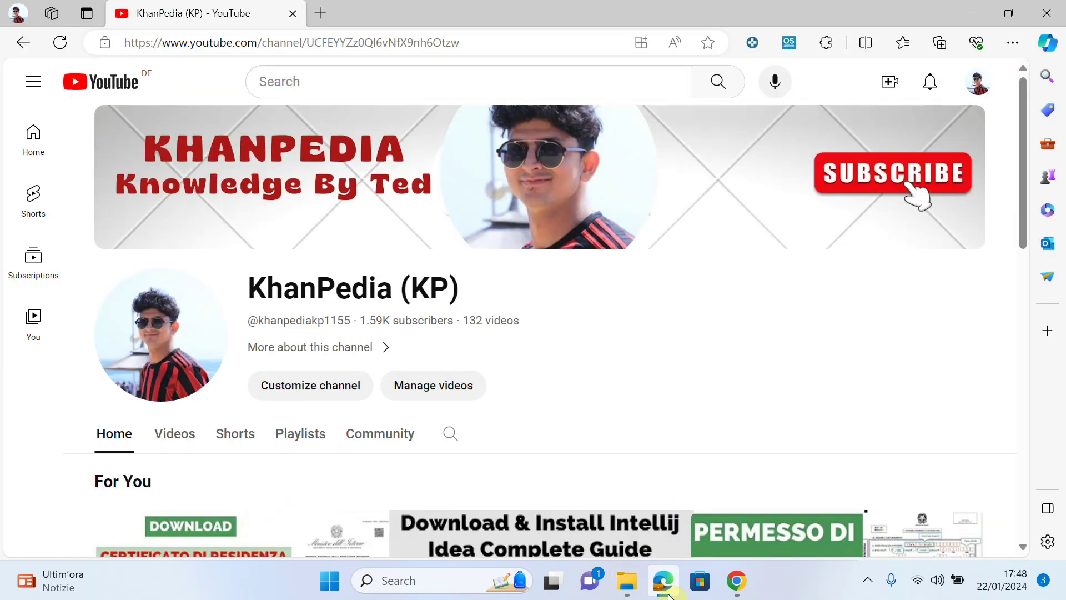